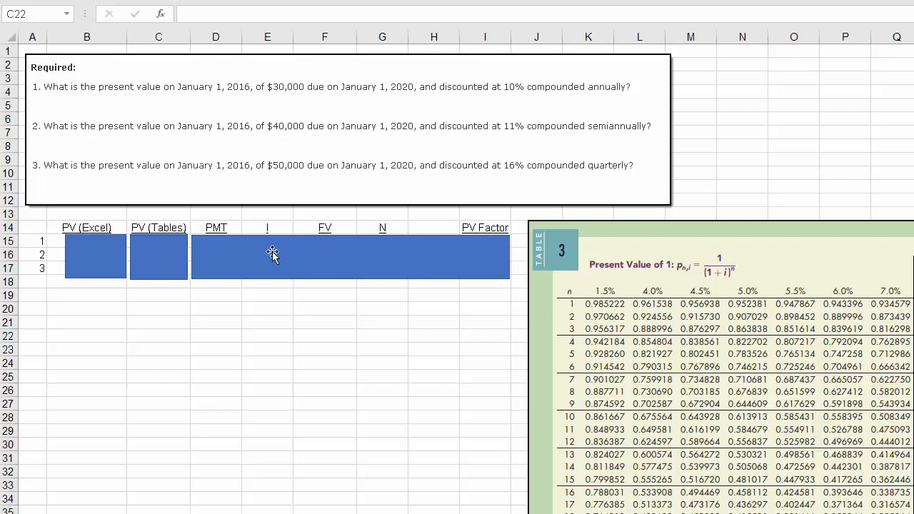
# Uncover the first problem's inputs in row 15 by moving the wide cover down one row, and look up its factor in Table 3
pyautogui.moveTo(272, 253); pyautogui.dragTo(273, 267)
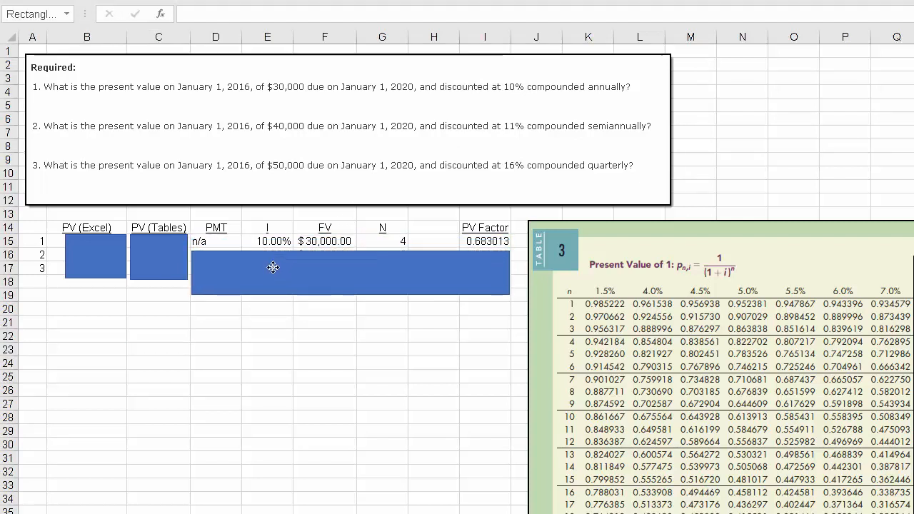
pyautogui.click(268, 349)
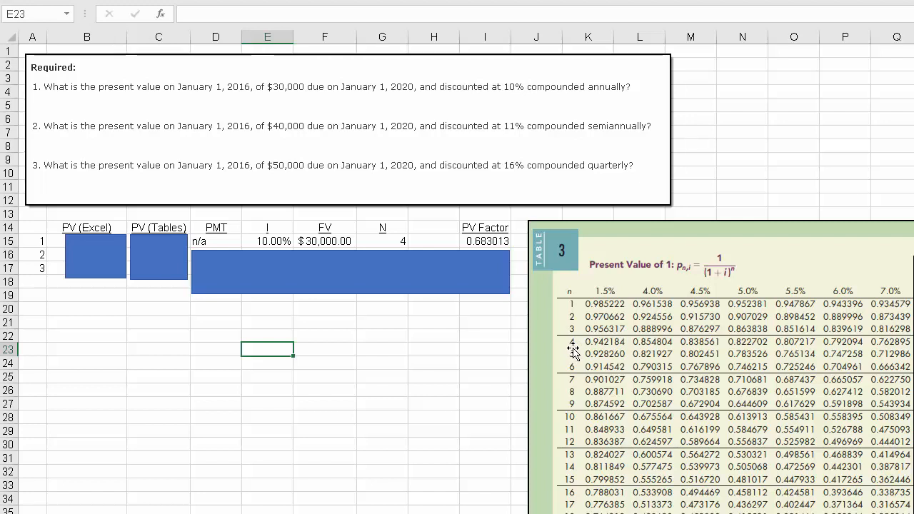
pyautogui.click(908, 504)
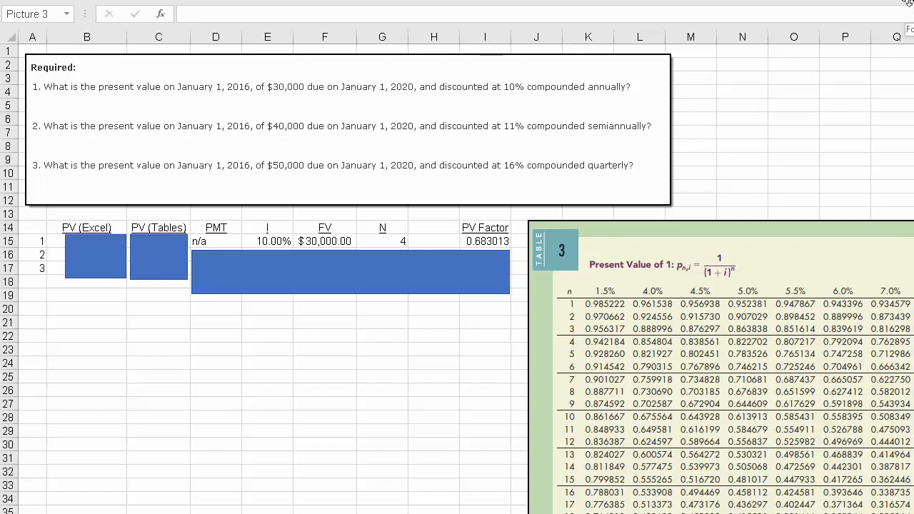
pyautogui.click(903, 50)
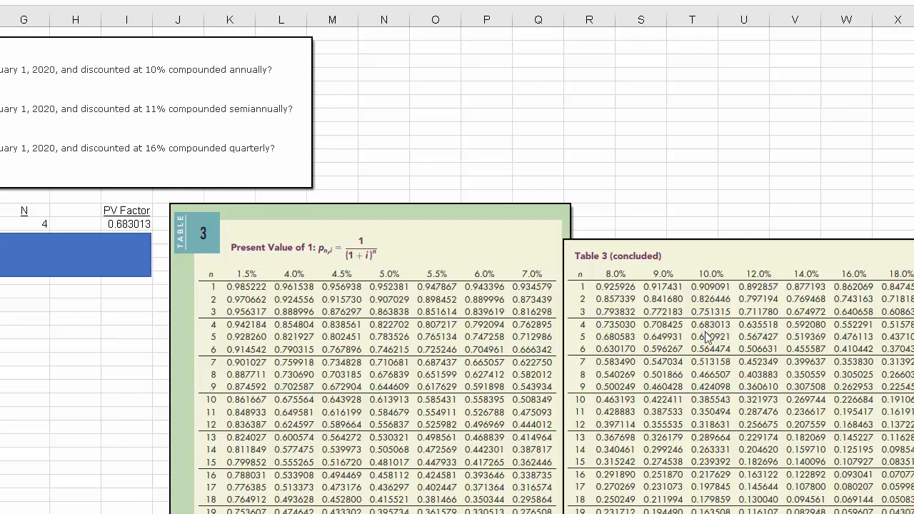
pyautogui.click(126, 225)
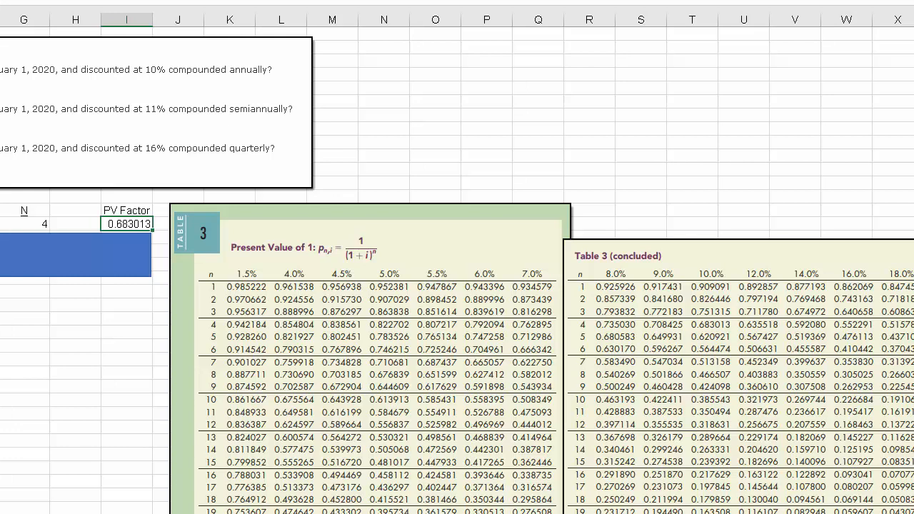
pyautogui.click(1, 224)
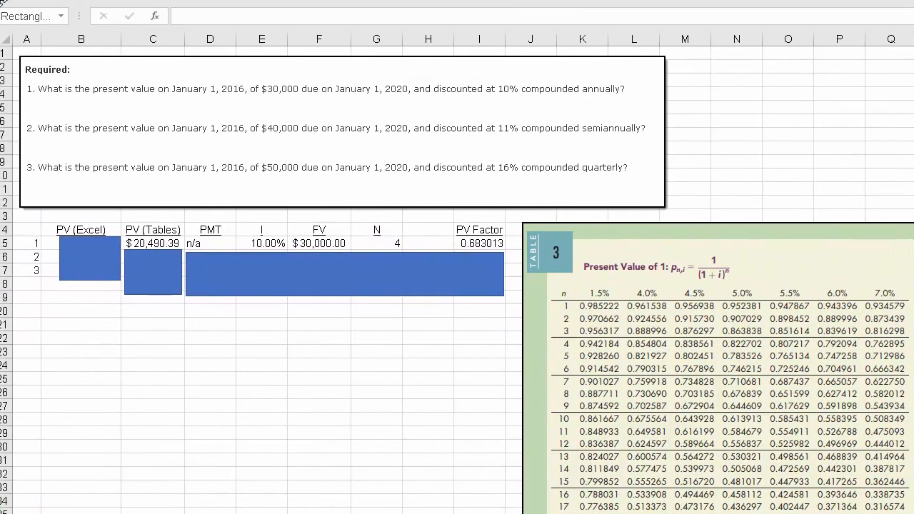
# Lower the cover in the PV (Tables) column clear of C15 and examine the formula in that cell
pyautogui.click(154, 272)
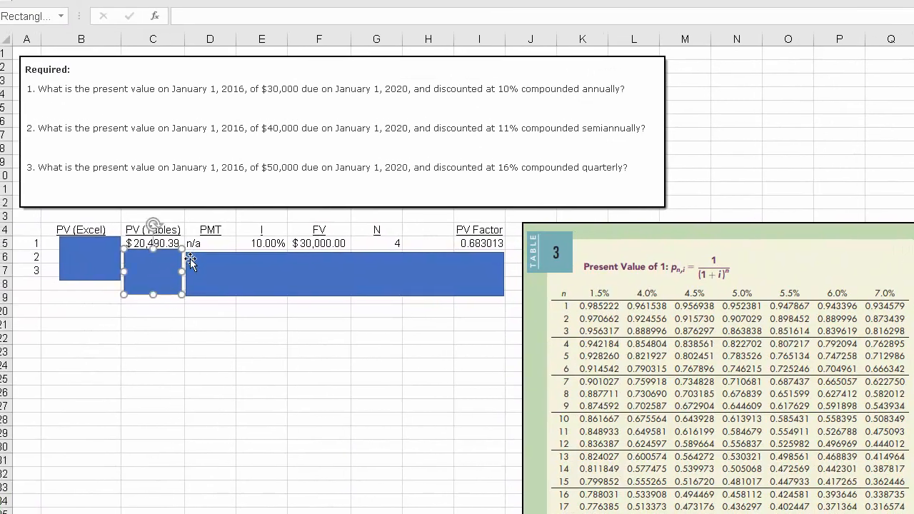
pyautogui.moveTo(152, 280); pyautogui.dragTo(153, 284)
pyautogui.click(150, 243)
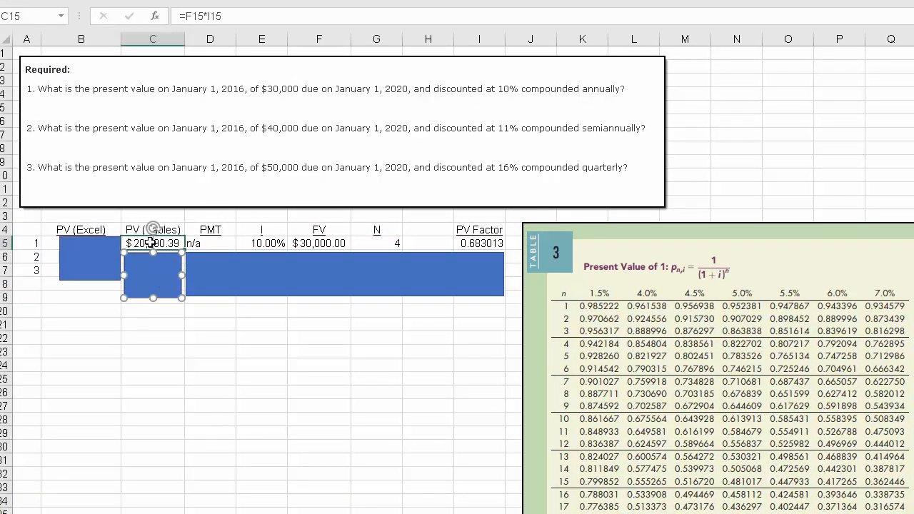
pyautogui.press('F2')
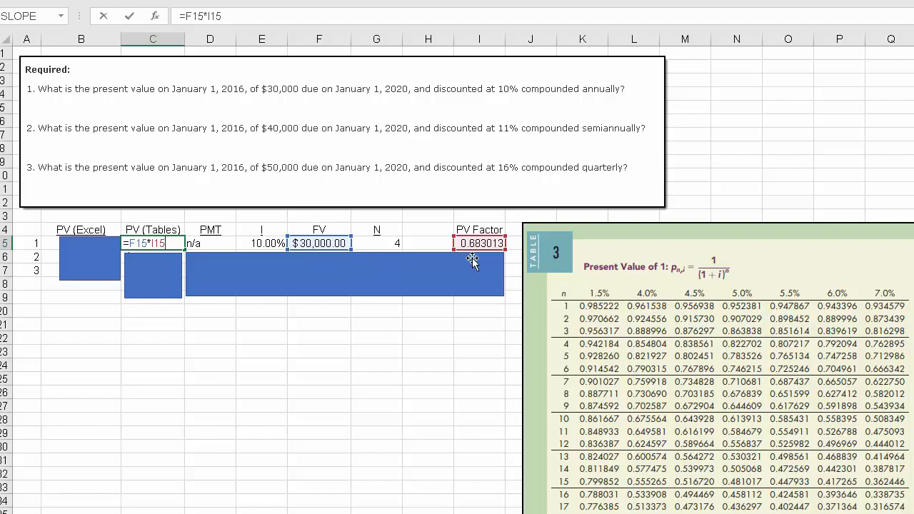
pyautogui.hotkey('ctrl', 'Return')
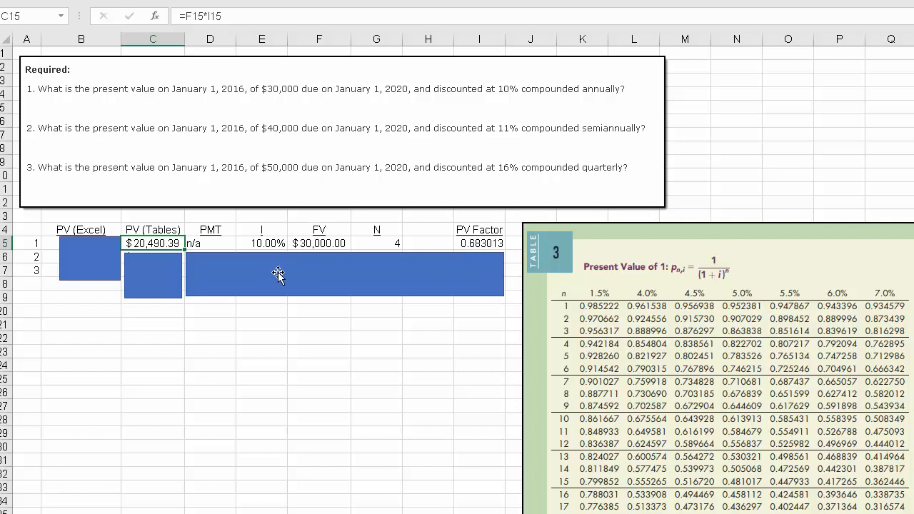
# Uncover B15 in the PV (Excel) column and replace its formula with a new PV function, with the arguments dialog placed below row 15
pyautogui.click(92, 263)
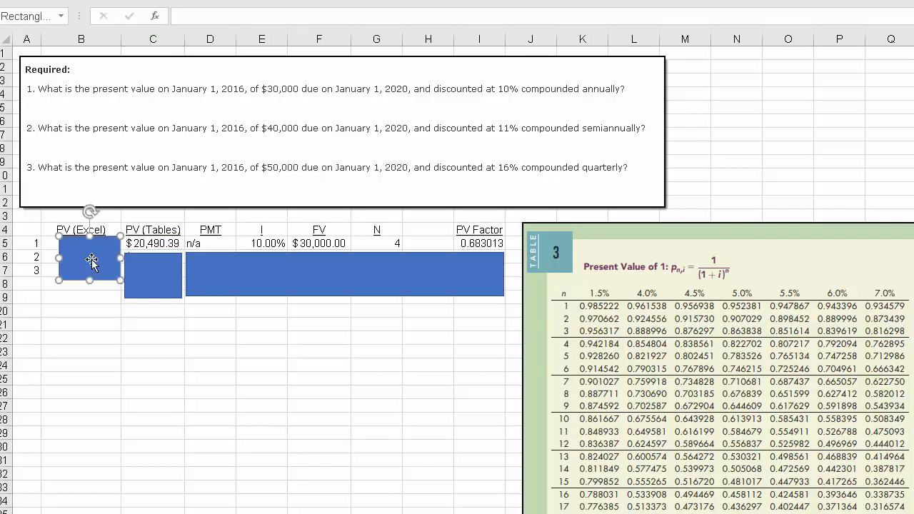
pyautogui.moveTo(91, 261); pyautogui.dragTo(85, 269)
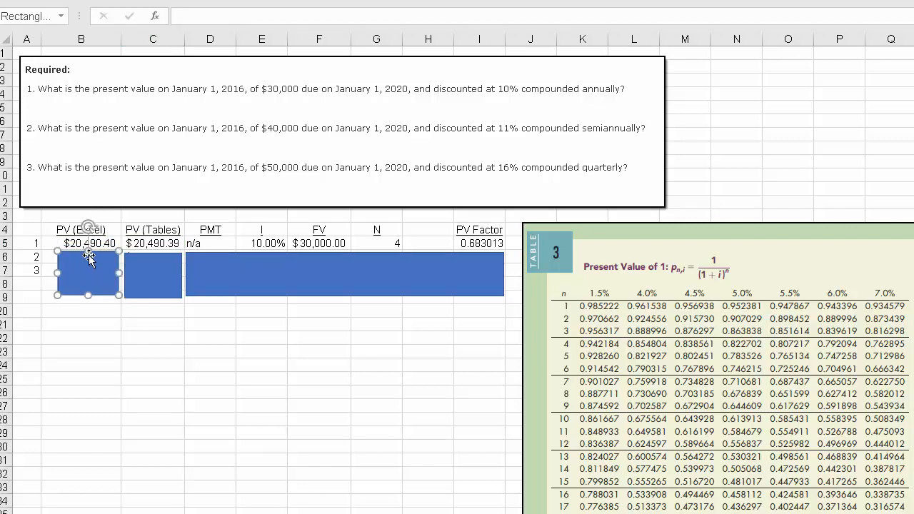
pyautogui.click(90, 243)
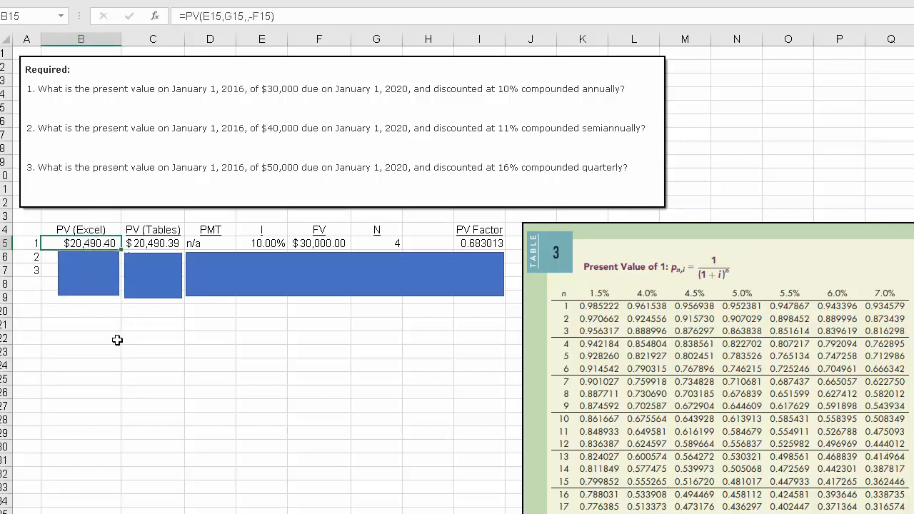
pyautogui.press('Delete')
pyautogui.write('=pv')
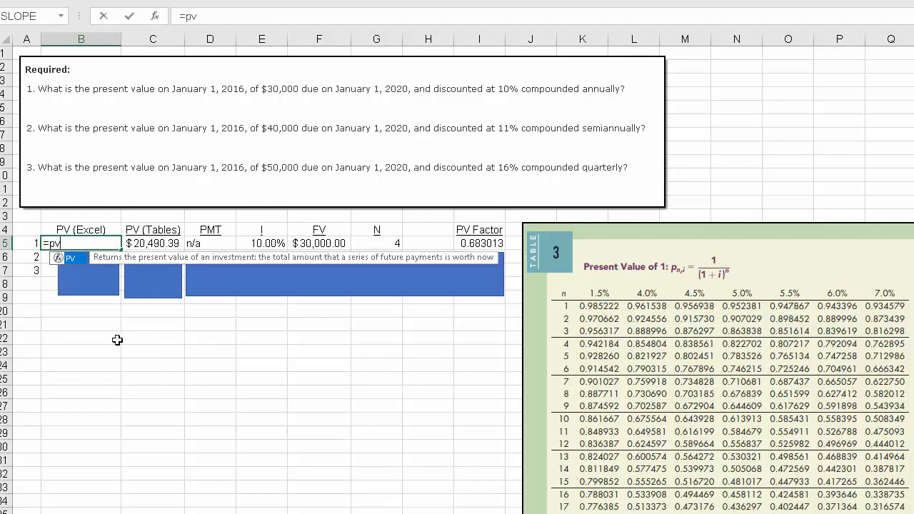
pyautogui.write('(')
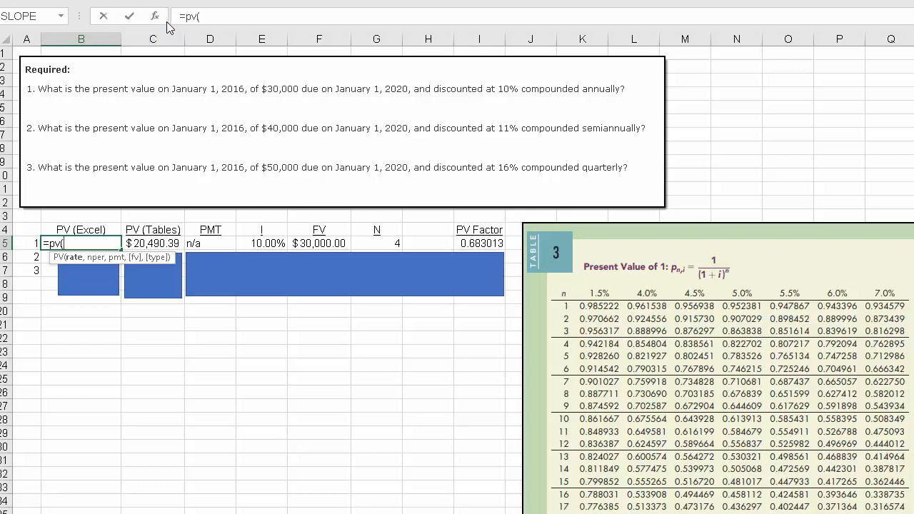
pyautogui.click(155, 16)
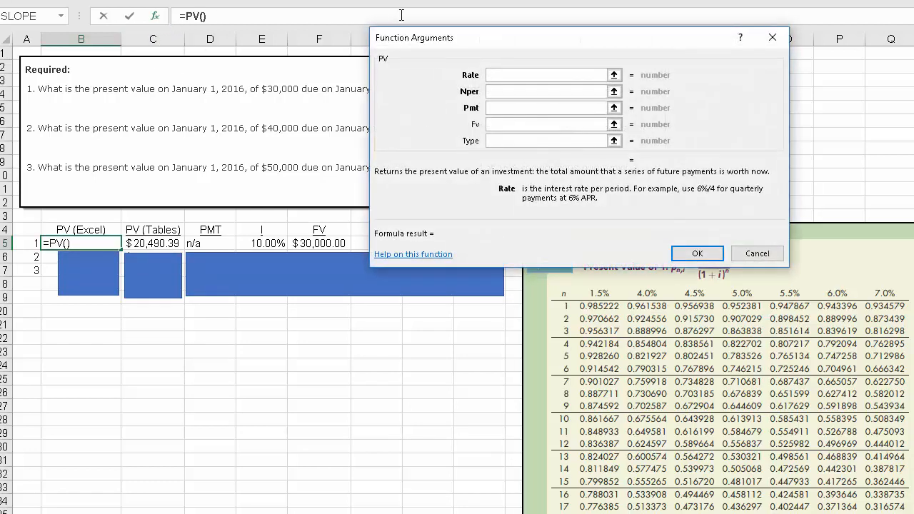
pyautogui.moveTo(451, 41); pyautogui.dragTo(162, 279)
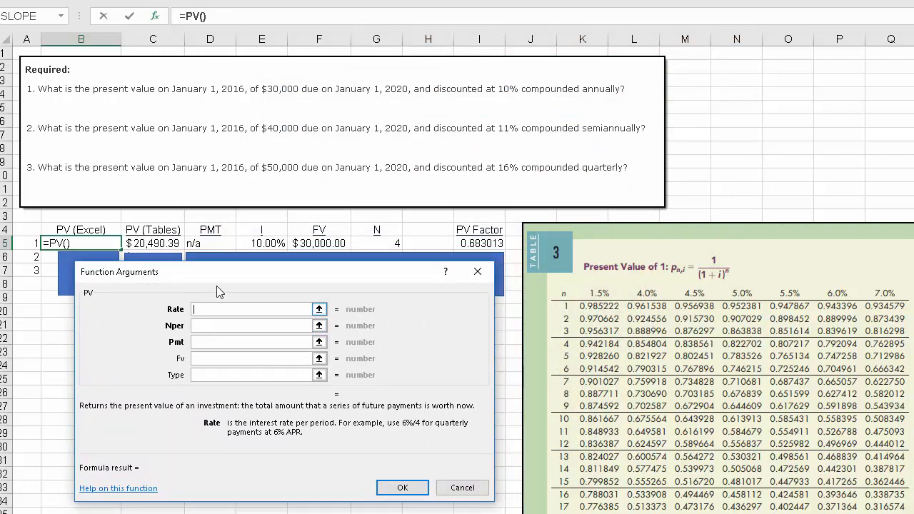
pyautogui.moveTo(229, 273); pyautogui.dragTo(230, 282)
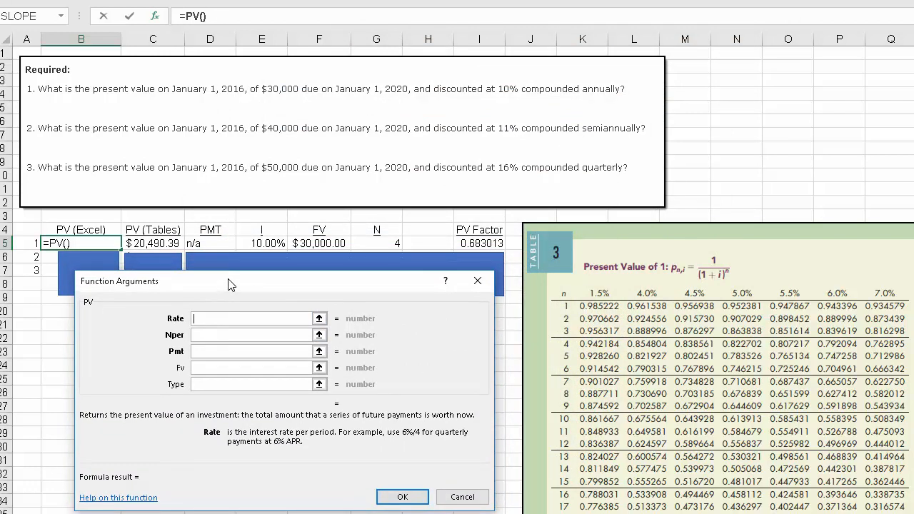
# Complete the PV function in B15 with Rate E15, Nper G15 and Fv -F15, leaving Pmt and Type empty
pyautogui.click(270, 243)
pyautogui.click(217, 337)
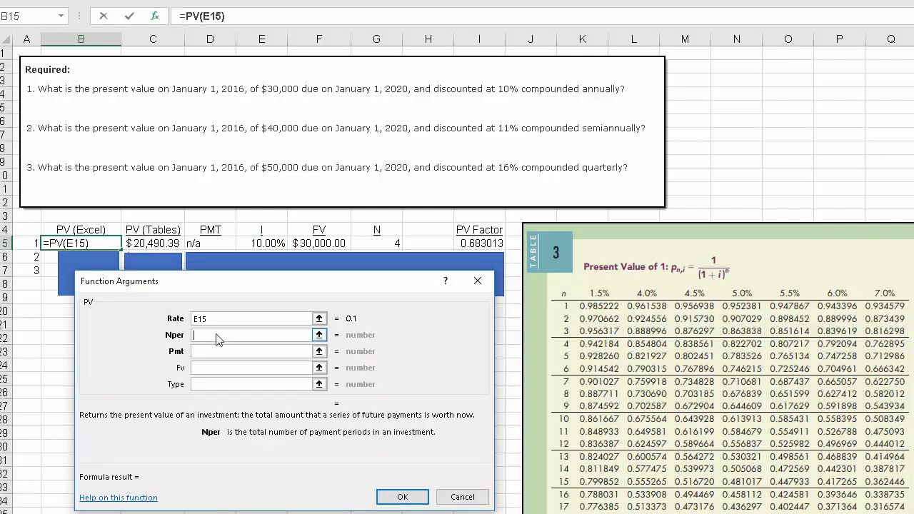
pyautogui.click(371, 243)
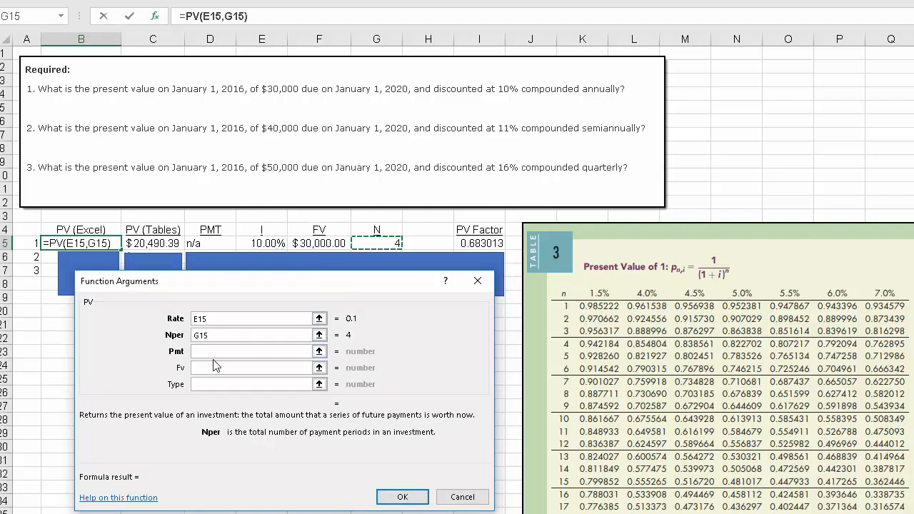
pyautogui.press('Tab')
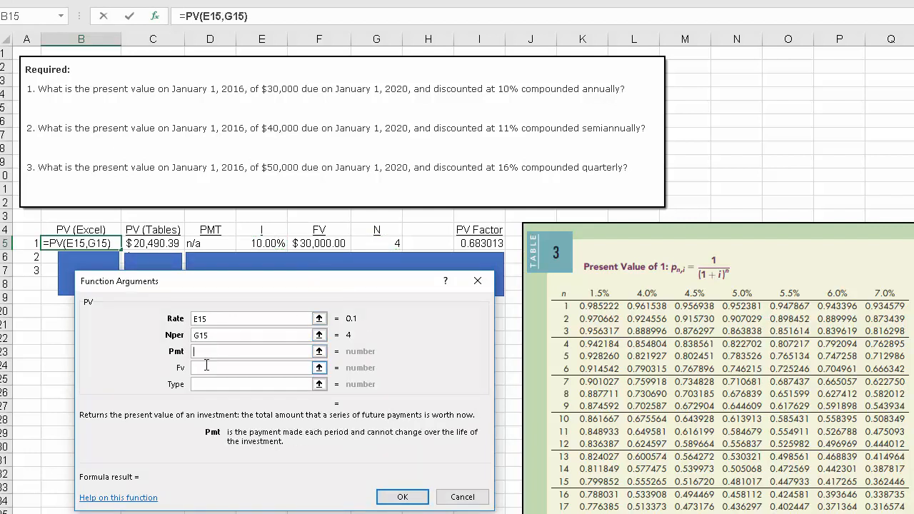
pyautogui.click(205, 370)
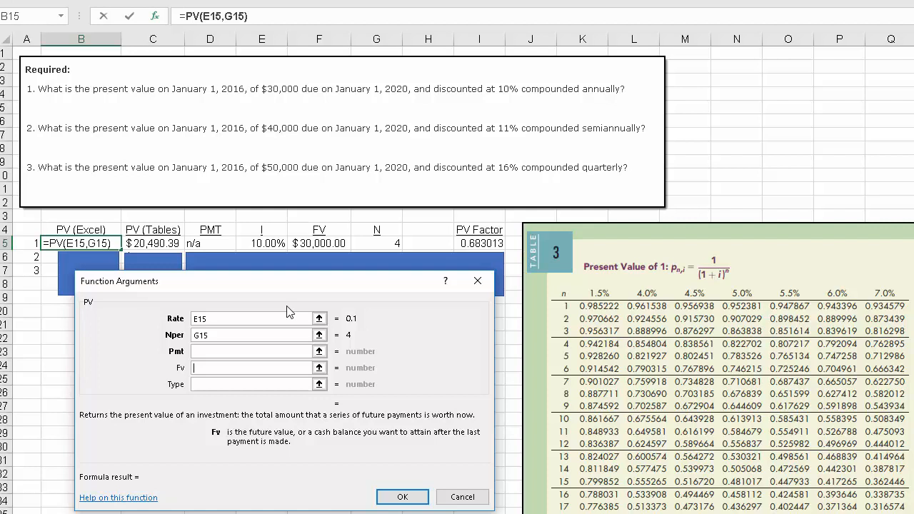
pyautogui.write('-')
pyautogui.click(321, 243)
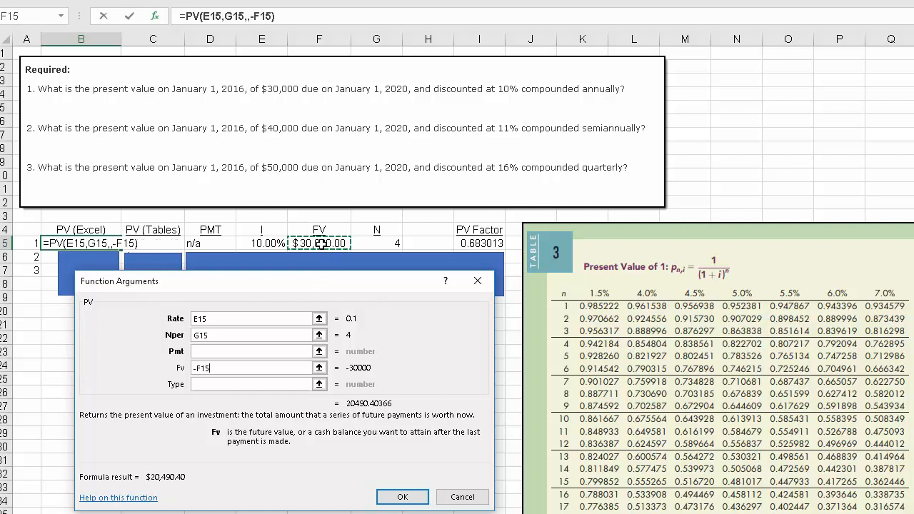
pyautogui.click(220, 385)
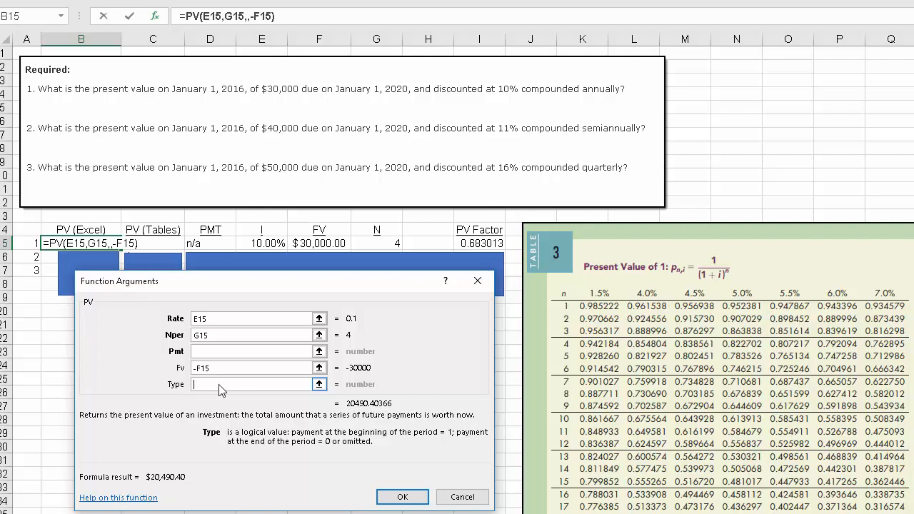
pyautogui.click(403, 499)
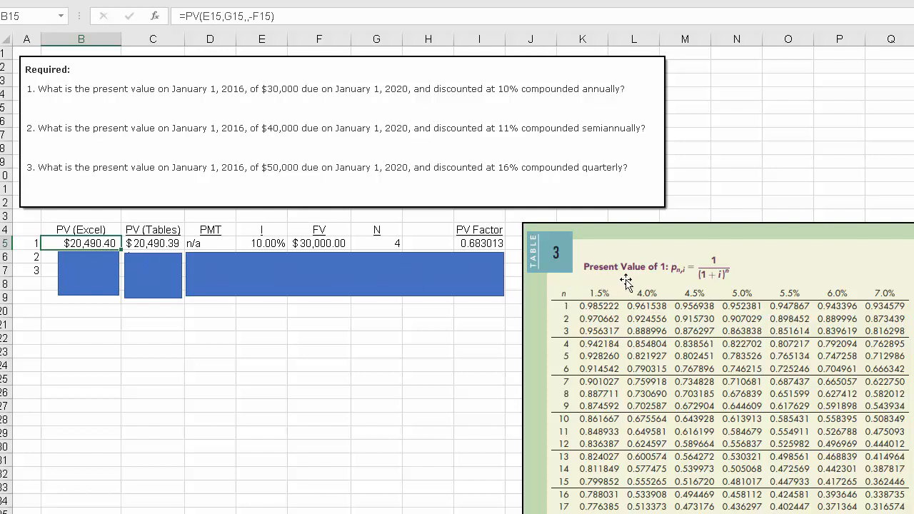
# Uncover the second problem's inputs in row 16 by lowering the wide cover, and examine the interest rate formula in E16
pyautogui.click(164, 244)
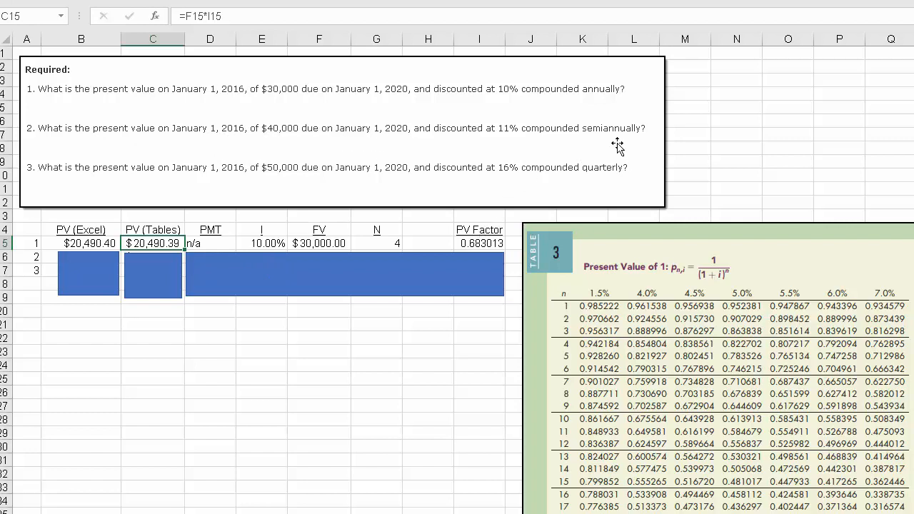
pyautogui.moveTo(264, 262); pyautogui.dragTo(264, 279)
pyautogui.click(268, 258)
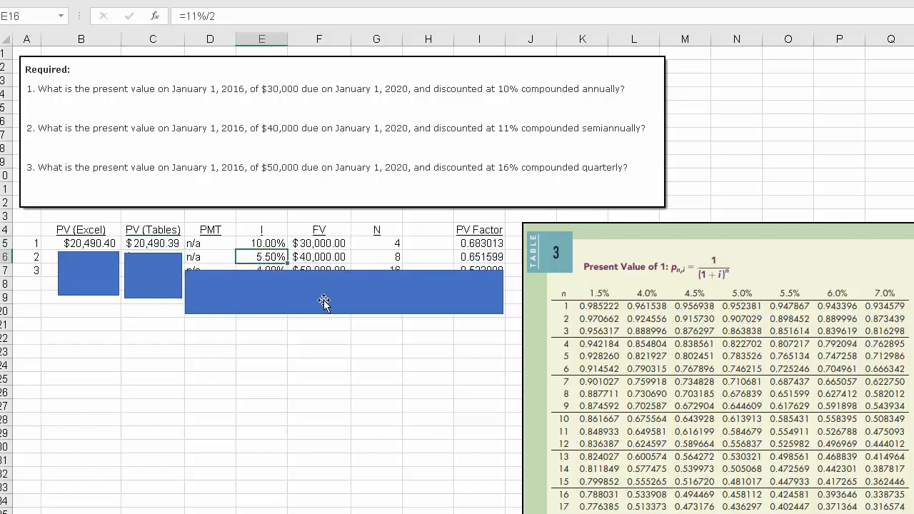
pyautogui.press('F2')
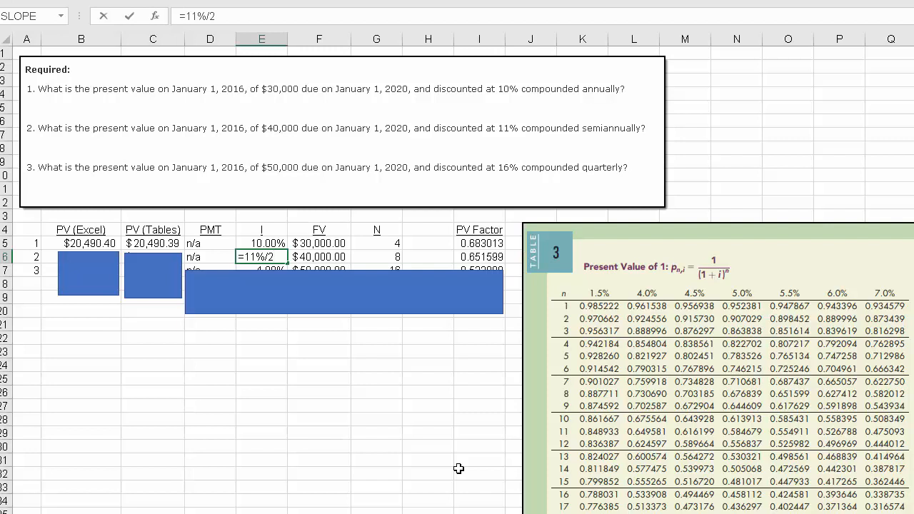
pyautogui.press('Return')
# Replace the number of periods in G16 with the formula =4*2
pyautogui.press('Up')
pyautogui.press('Right')
pyautogui.press('Right')
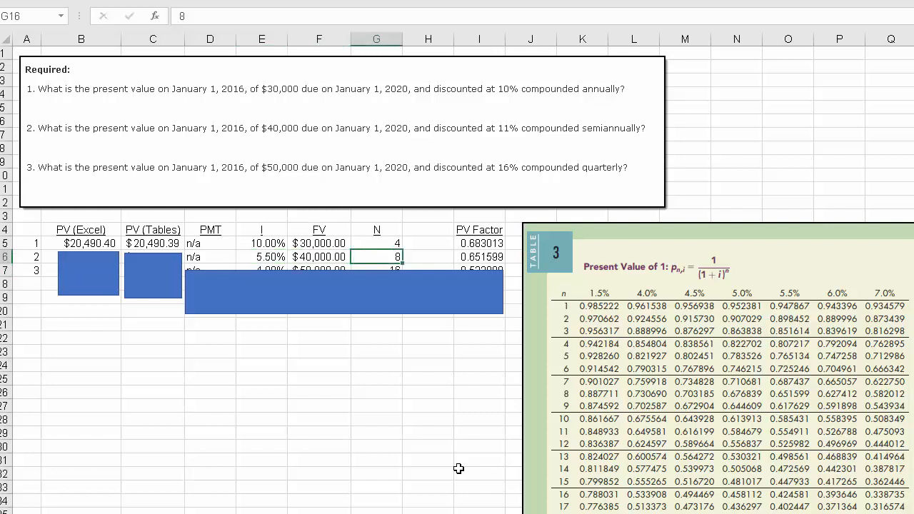
pyautogui.press('F2')
pyautogui.press('BackSpace')
pyautogui.write('=4*2')
pyautogui.press('Return')
pyautogui.press('Up')
# Check the PV factor in I16, and uncover C16 in the PV (Tables) column to examine its formula
pyautogui.click(480, 258)
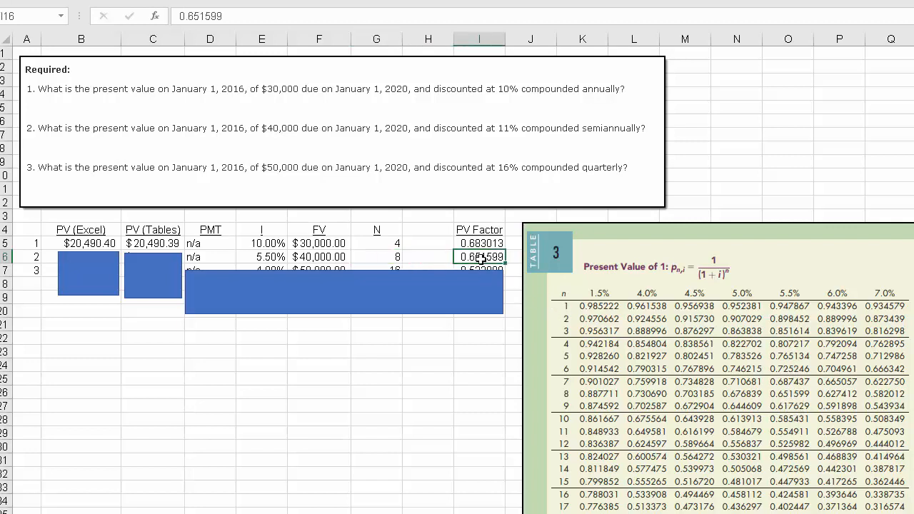
pyautogui.moveTo(152, 272); pyautogui.dragTo(149, 287)
pyautogui.click(150, 259)
pyautogui.click(212, 382)
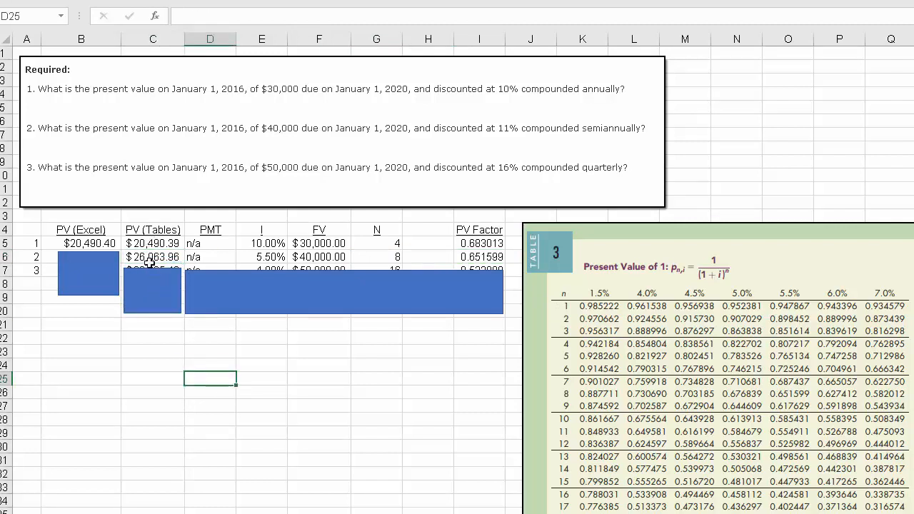
pyautogui.click(150, 257)
pyautogui.doubleClick(150, 257)
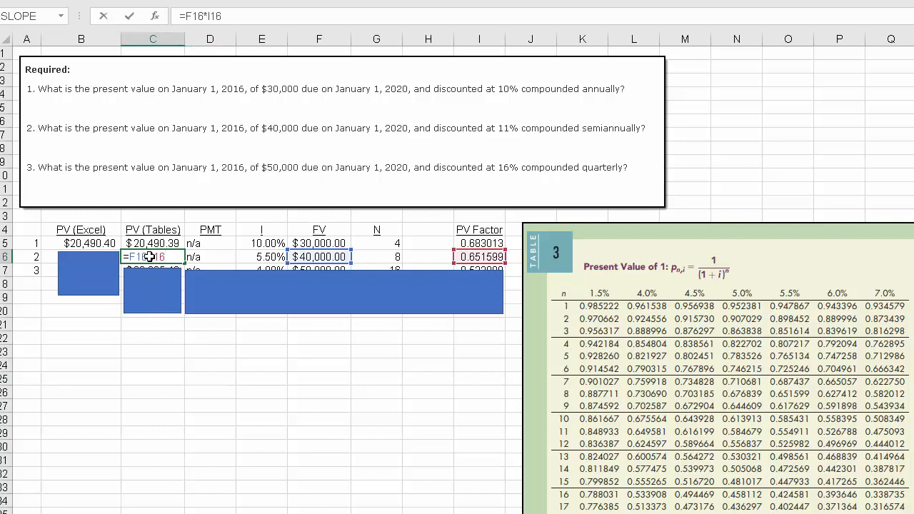
pyautogui.press('Return')
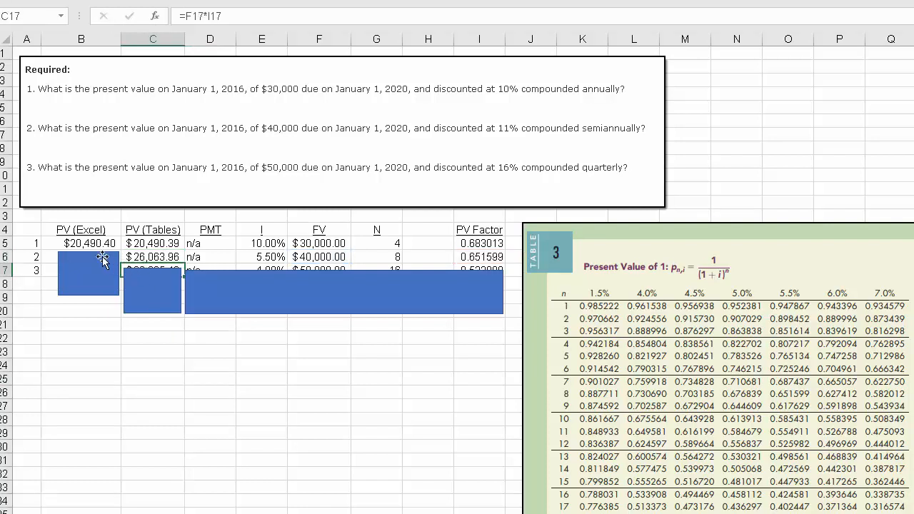
# Uncover B16 by lowering its cover, and copy the PV formula from B15 into B16
pyautogui.moveTo(88, 258); pyautogui.dragTo(88, 275)
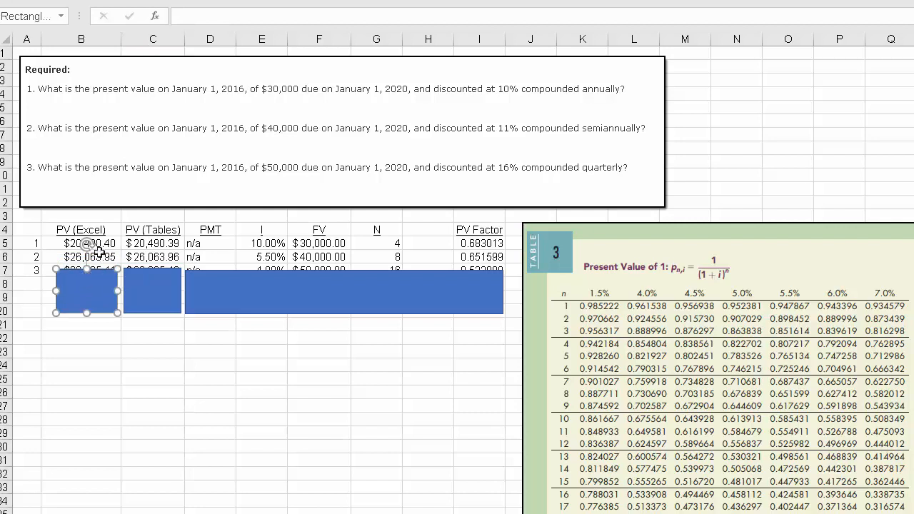
pyautogui.click(96, 244)
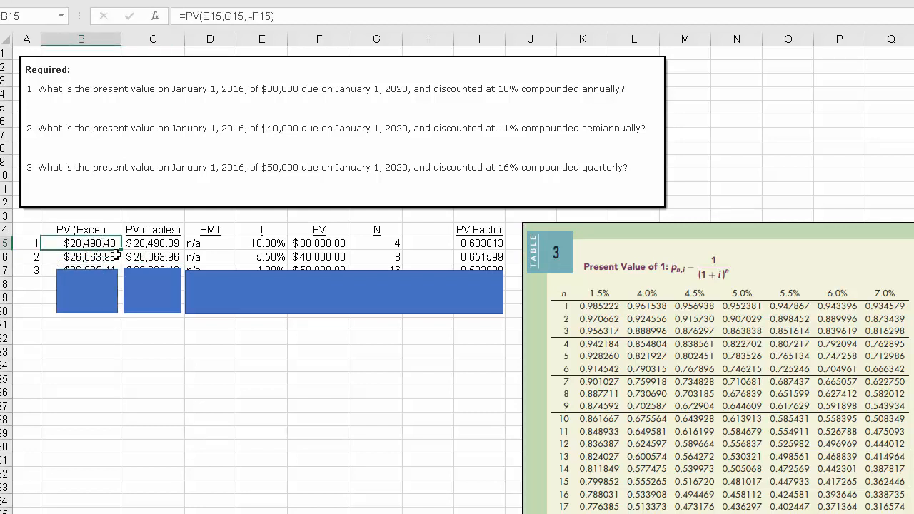
pyautogui.hotkey('ctrl', 'c')
pyautogui.click(115, 255)
pyautogui.hotkey('ctrl', 'v')
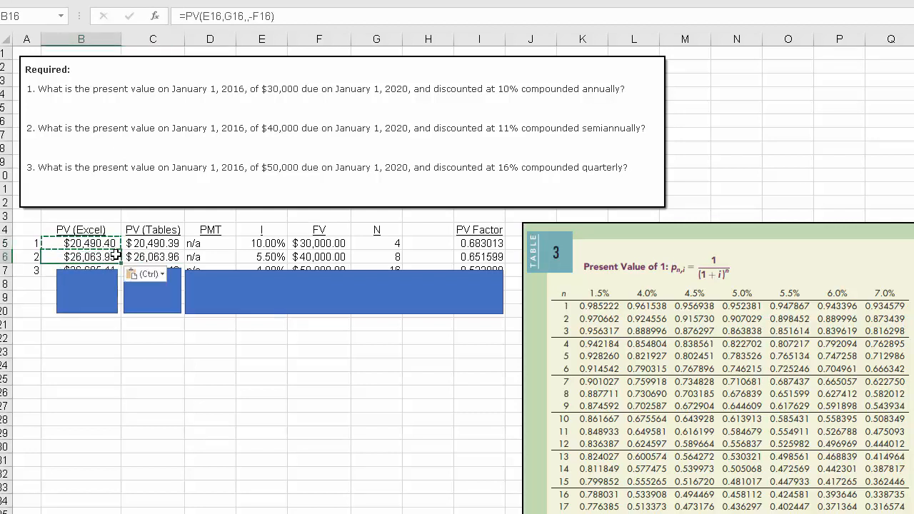
# Review the Rate, Nper and Fv arguments of the PV function in B16, and compare it with the table-based formula in C16
pyautogui.doubleClick(115, 255)
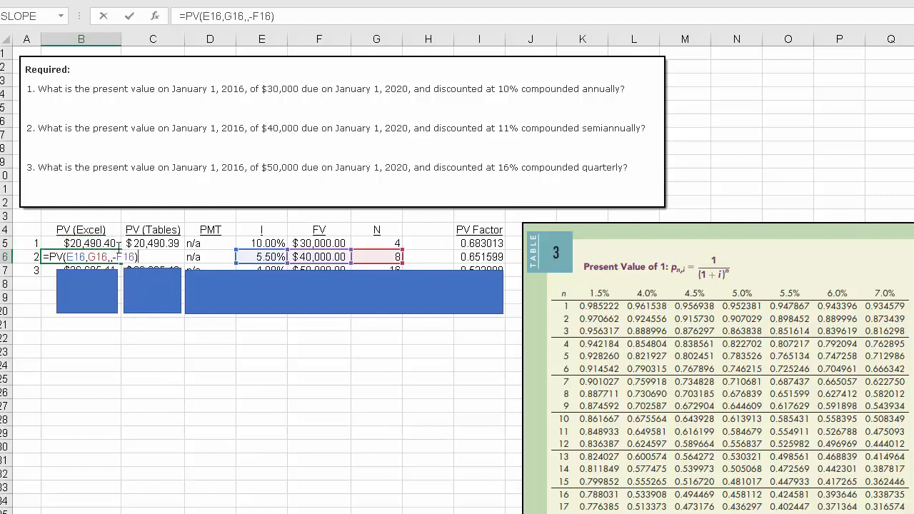
pyautogui.click(156, 16)
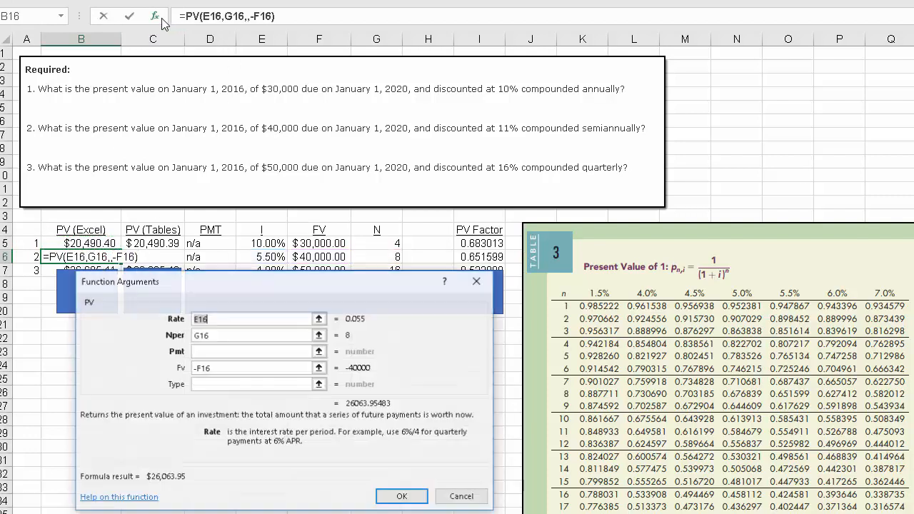
pyautogui.moveTo(201, 289); pyautogui.dragTo(189, 290)
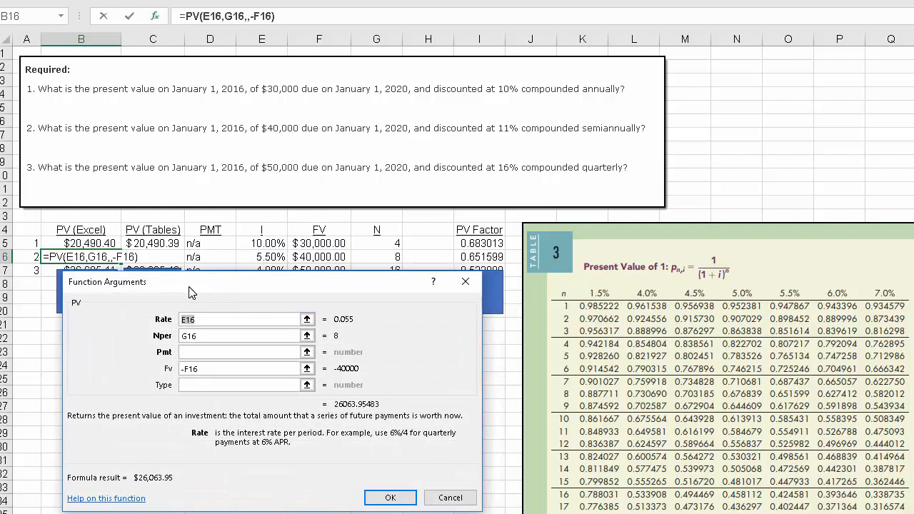
pyautogui.click(212, 320)
pyautogui.click(207, 336)
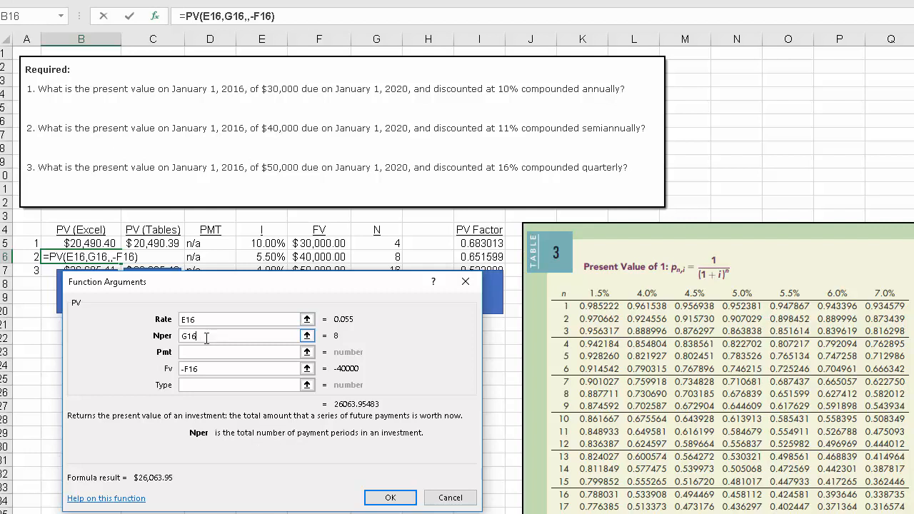
pyautogui.click(205, 368)
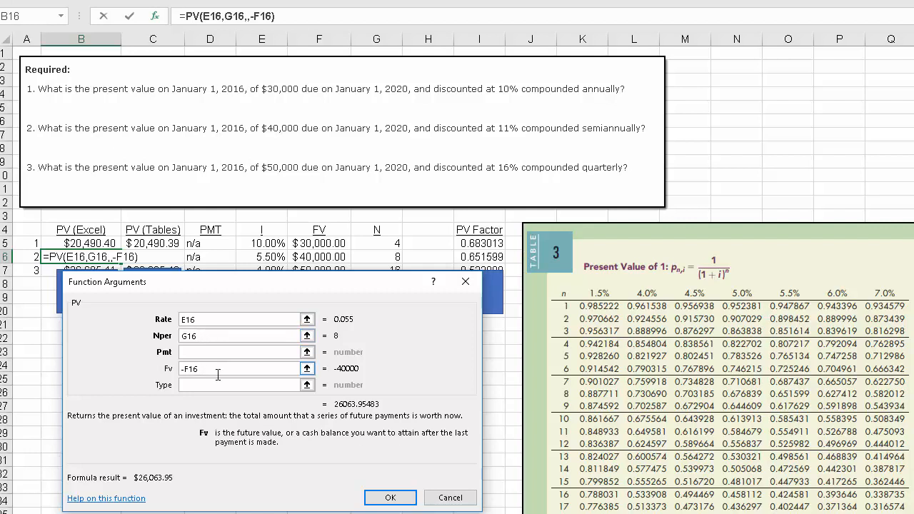
pyautogui.click(389, 497)
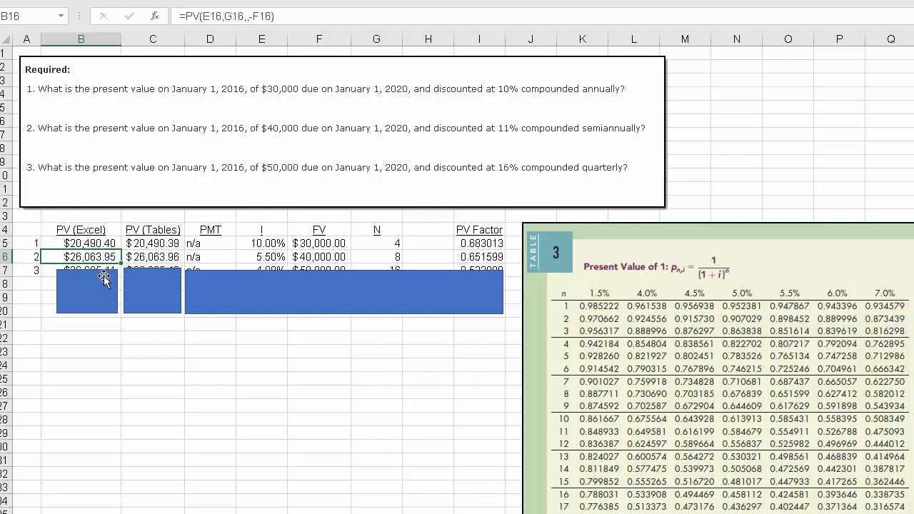
pyautogui.click(151, 257)
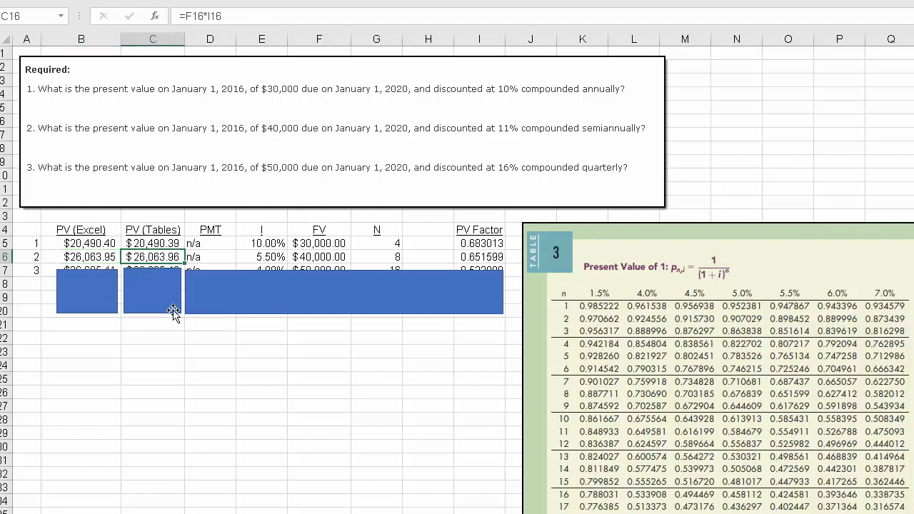
# Raise the covers in columns B and C slightly to hide more of the row 17 present values
pyautogui.click(97, 289)
pyautogui.click(97, 339)
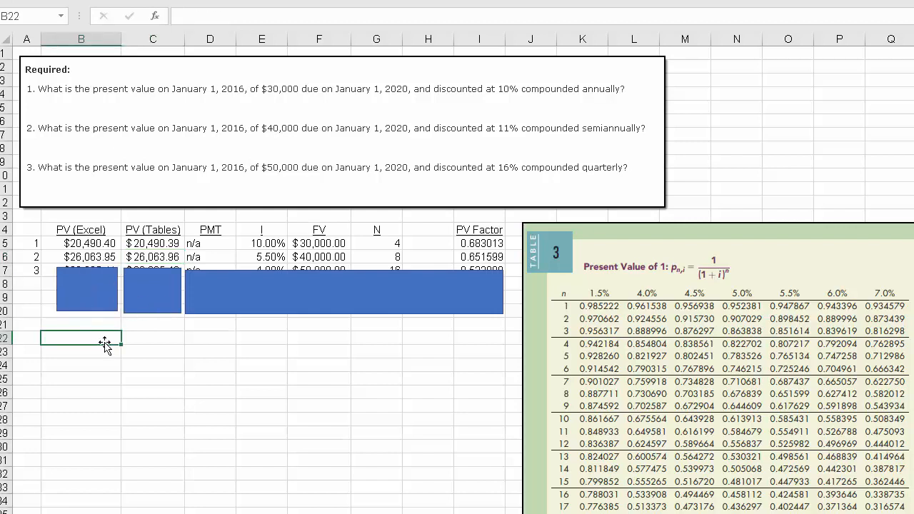
pyautogui.click(160, 286)
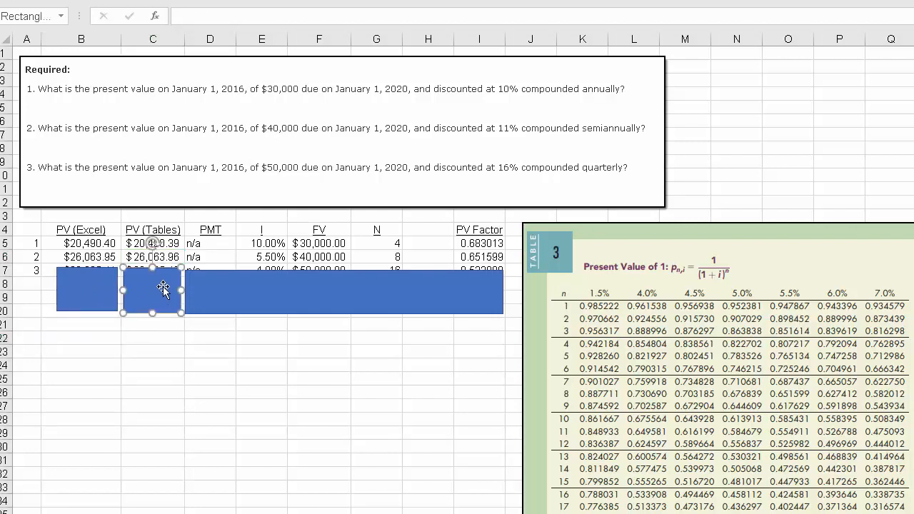
pyautogui.click(217, 351)
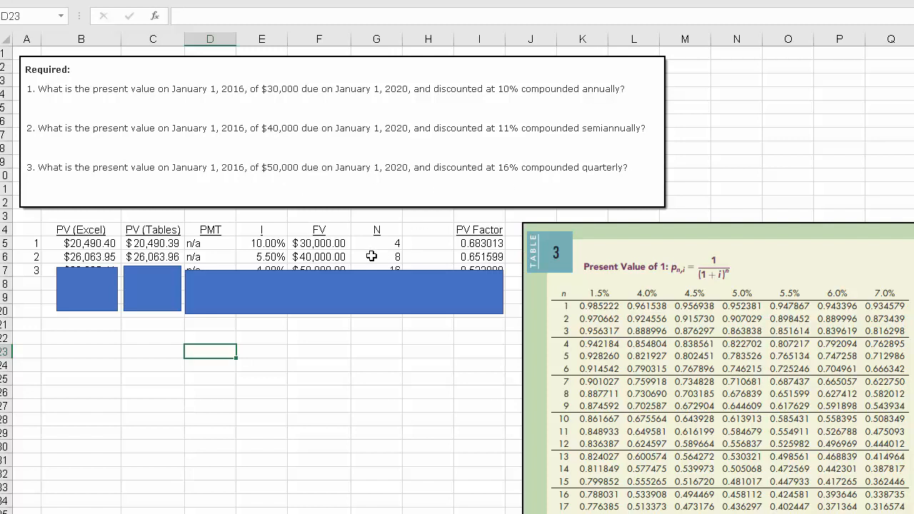
# Uncover the third problem's inputs in row 17 by lowering the wide cover, and examine the interest rate formula in E17
pyautogui.moveTo(316, 287); pyautogui.dragTo(316, 294)
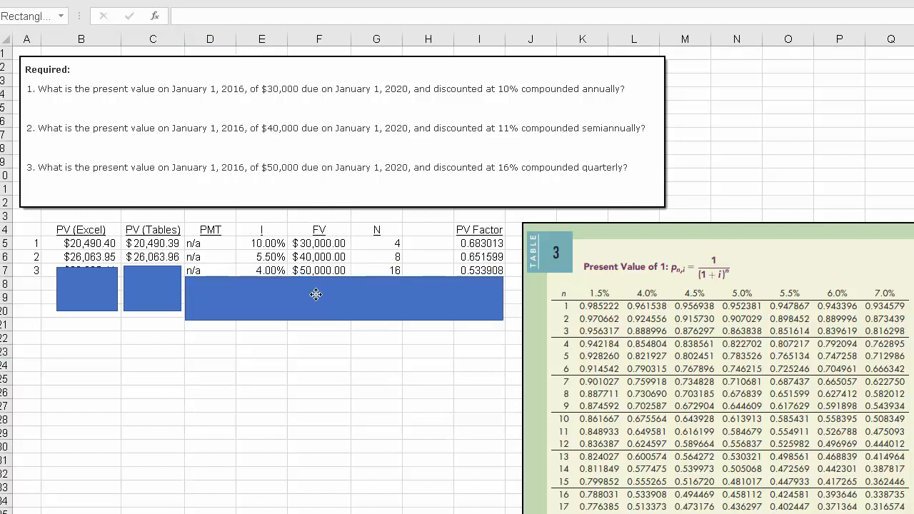
pyautogui.click(277, 270)
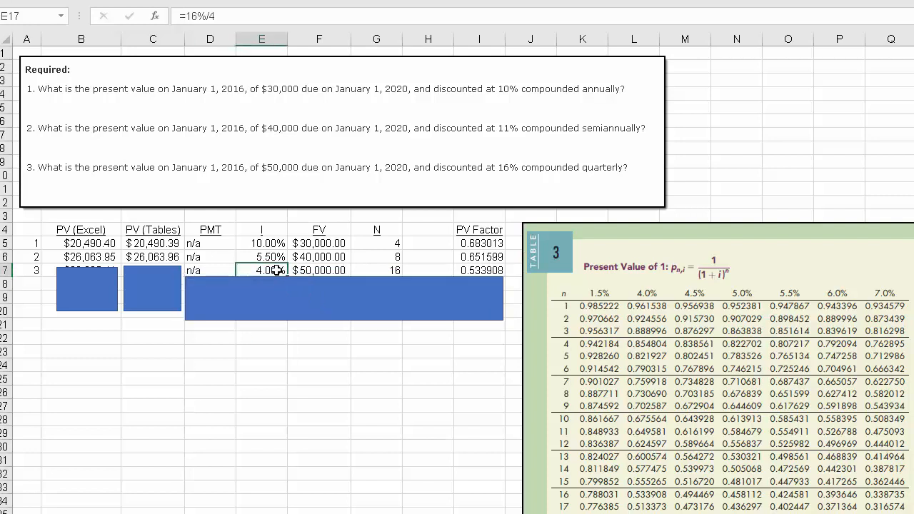
pyautogui.doubleClick(277, 270)
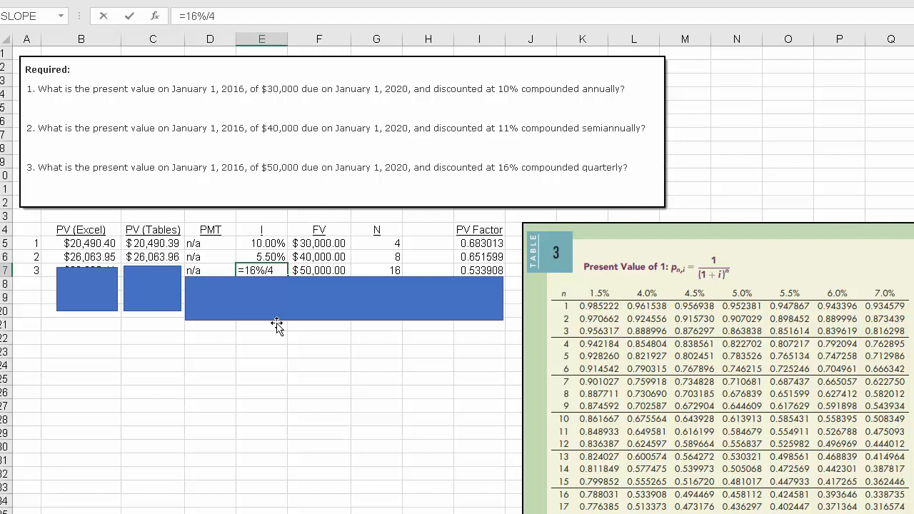
pyautogui.press('Return')
# Examine the formula for the number of periods in G17
pyautogui.press('Up')
pyautogui.press('Right')
pyautogui.press('Right')
pyautogui.press('F2')
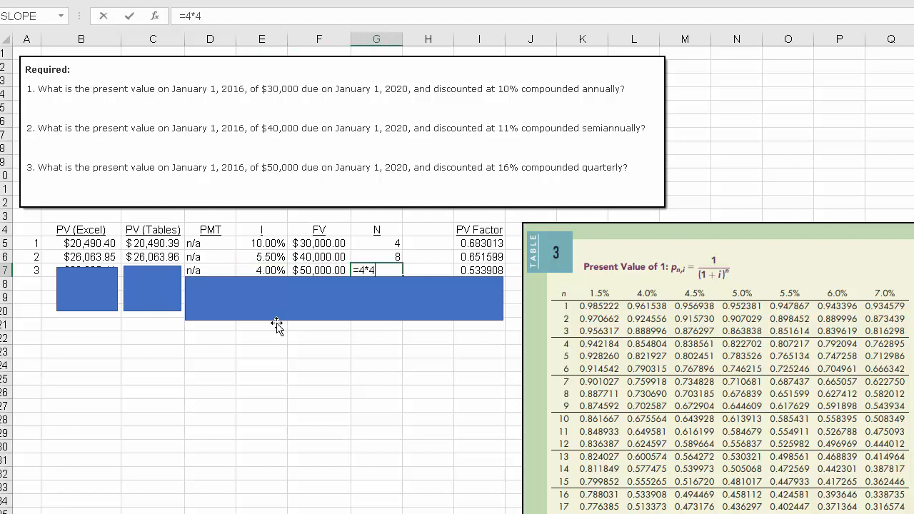
pyautogui.press('Escape')
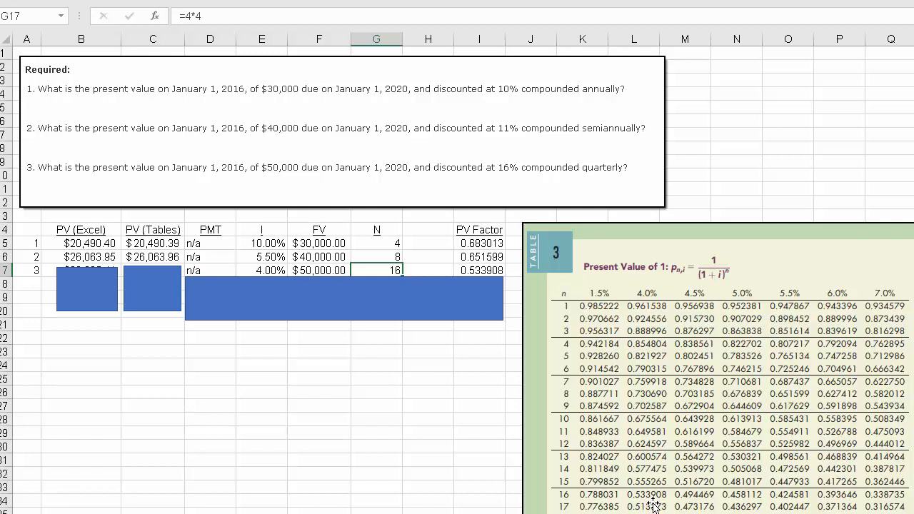
pyautogui.click(417, 300)
# Uncover C17 in the PV (Tables) column by lowering its cover, and examine its formula
pyautogui.moveTo(158, 284); pyautogui.dragTo(155, 310)
pyautogui.click(152, 258)
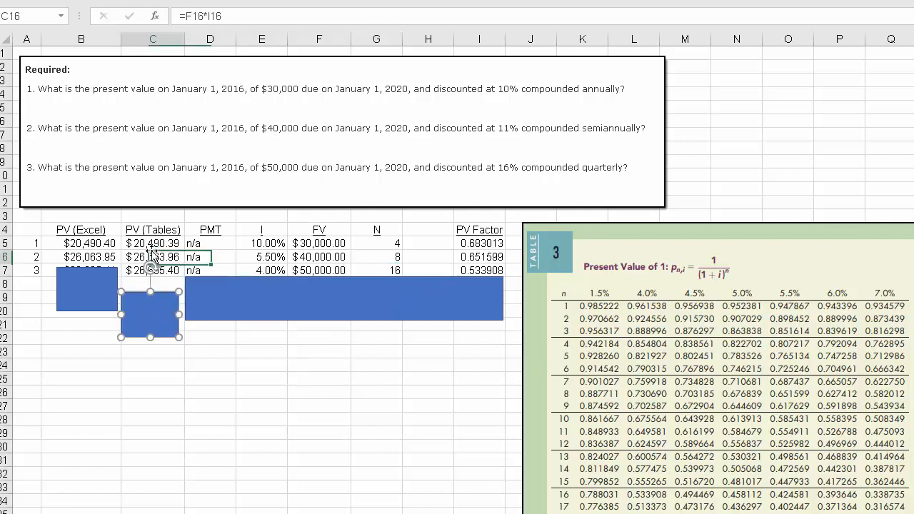
pyautogui.press('Down')
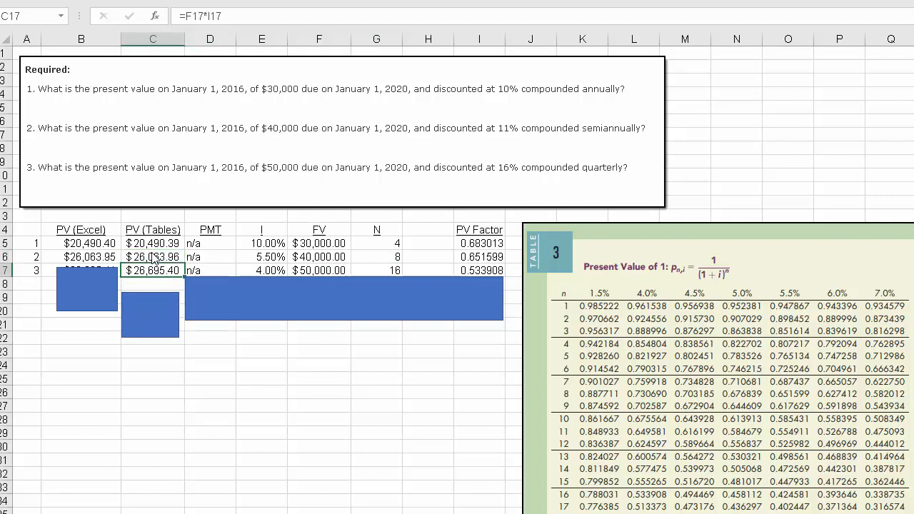
pyautogui.press('F2')
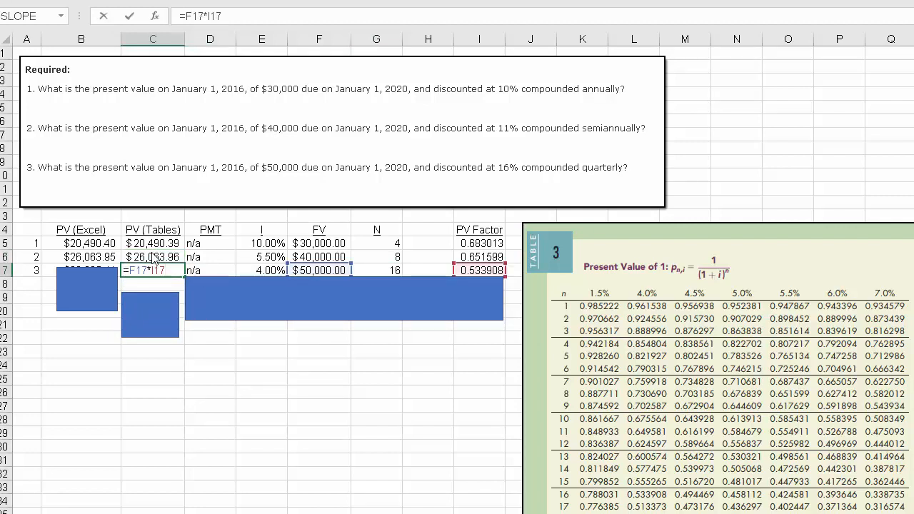
pyautogui.press('Return')
pyautogui.press('Up')
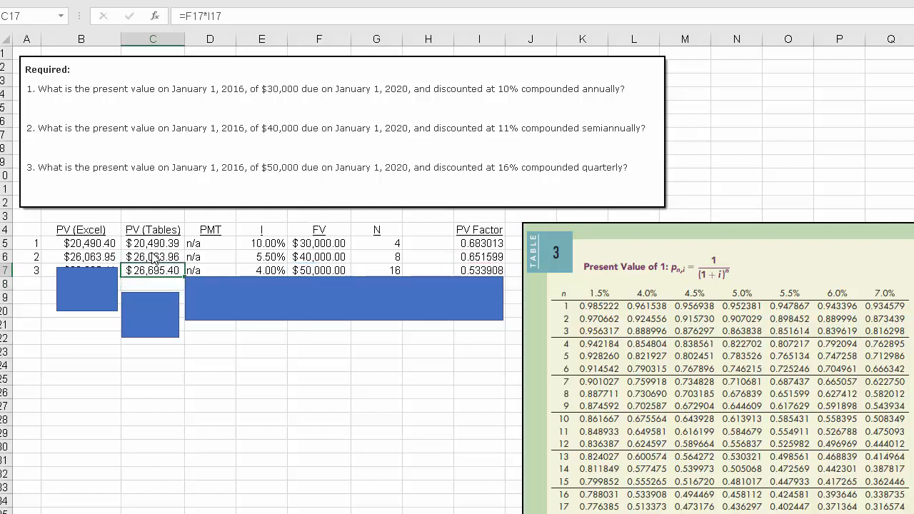
# Uncover B17 in the PV (Excel) column, and copy the PV formula from B16 into B17
pyautogui.moveTo(96, 289); pyautogui.dragTo(93, 311)
pyautogui.click(78, 391)
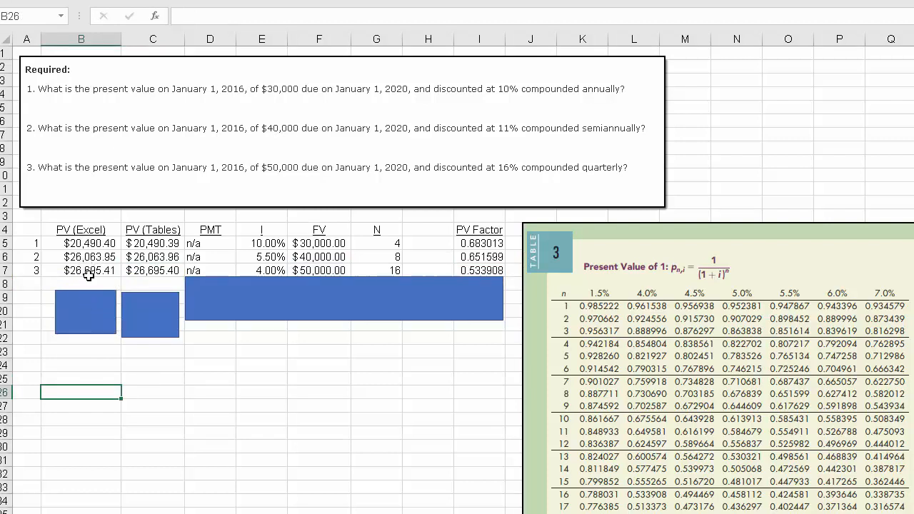
pyautogui.click(89, 259)
pyautogui.hotkey('ctrl', 'c')
pyautogui.press('Down')
pyautogui.hotkey('ctrl', 'v')
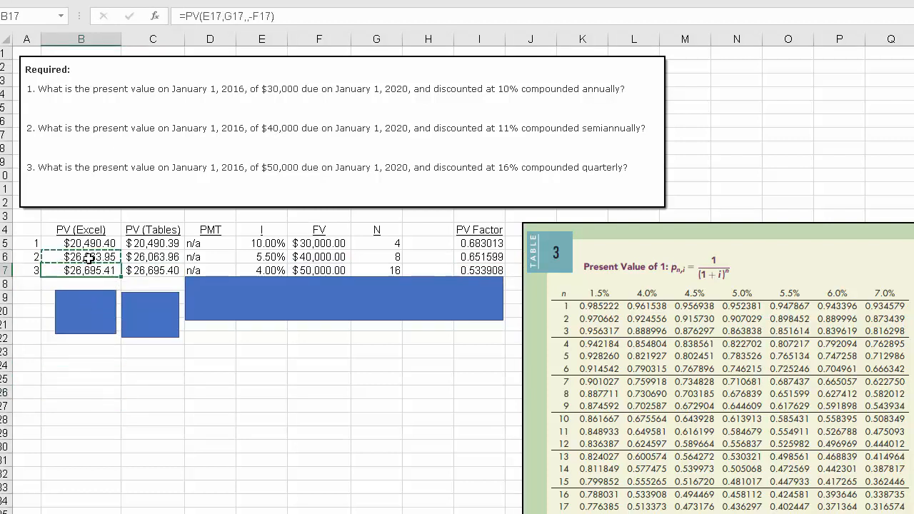
pyautogui.press('Down')
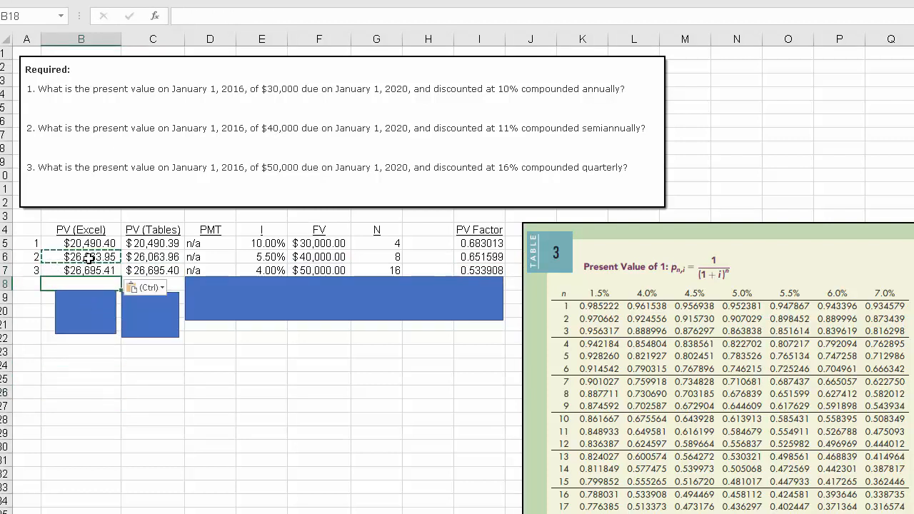
# Move all three blue covers far below the results, and clear the copy marker around B16
pyautogui.moveTo(262, 302); pyautogui.dragTo(264, 511)
pyautogui.moveTo(135, 320); pyautogui.dragTo(135, 510)
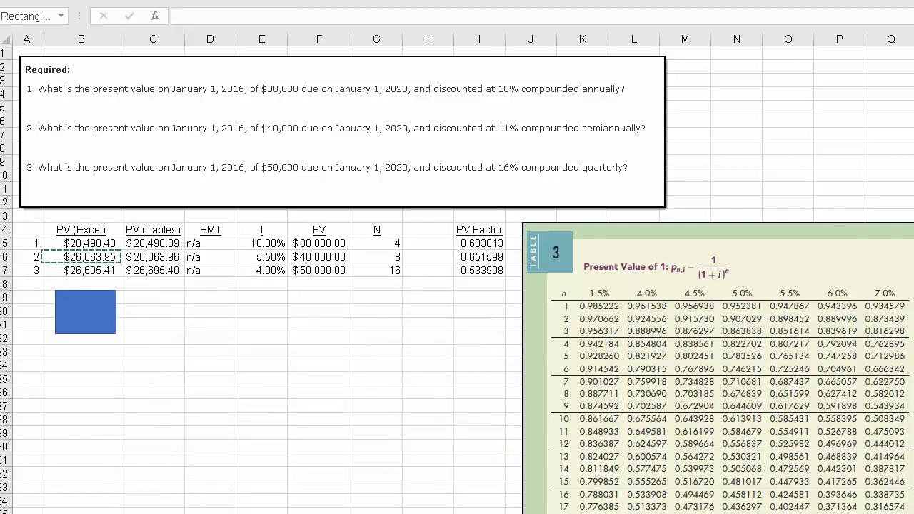
pyautogui.moveTo(80, 325); pyautogui.dragTo(54, 510)
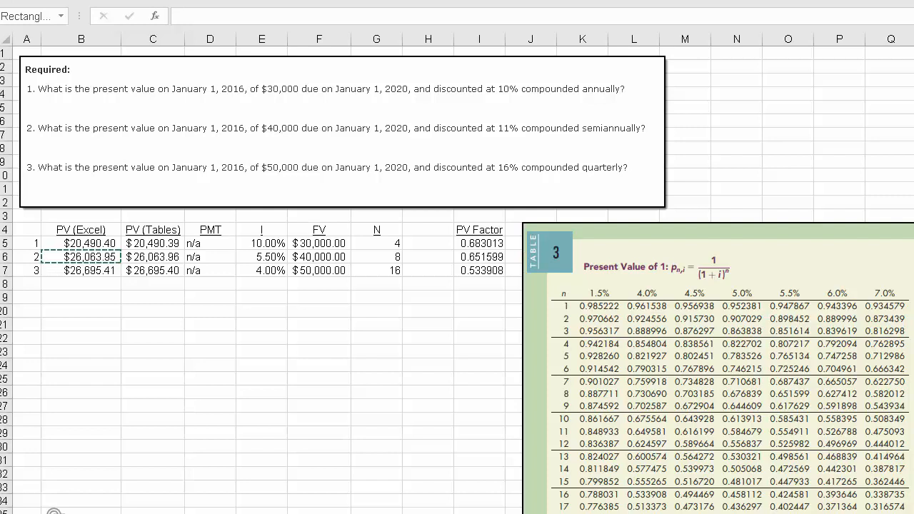
pyautogui.click(106, 487)
pyautogui.click(153, 512)
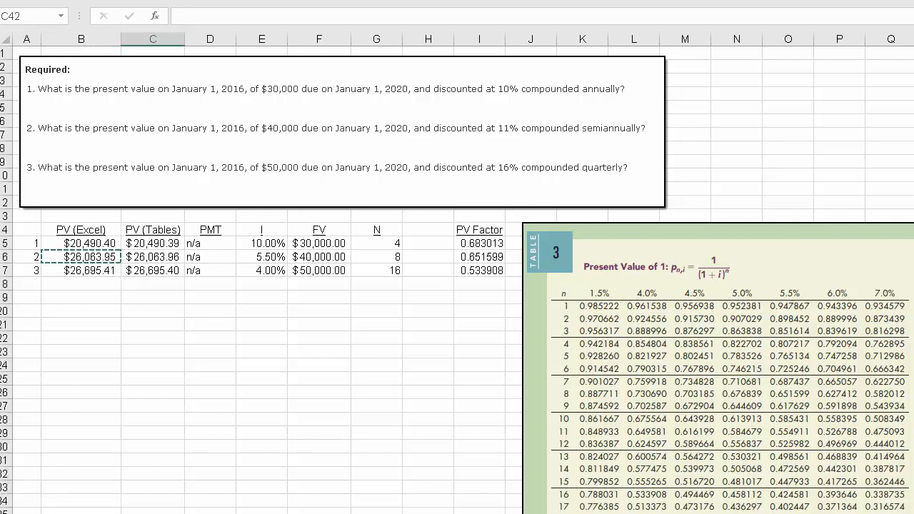
pyautogui.press('Escape')
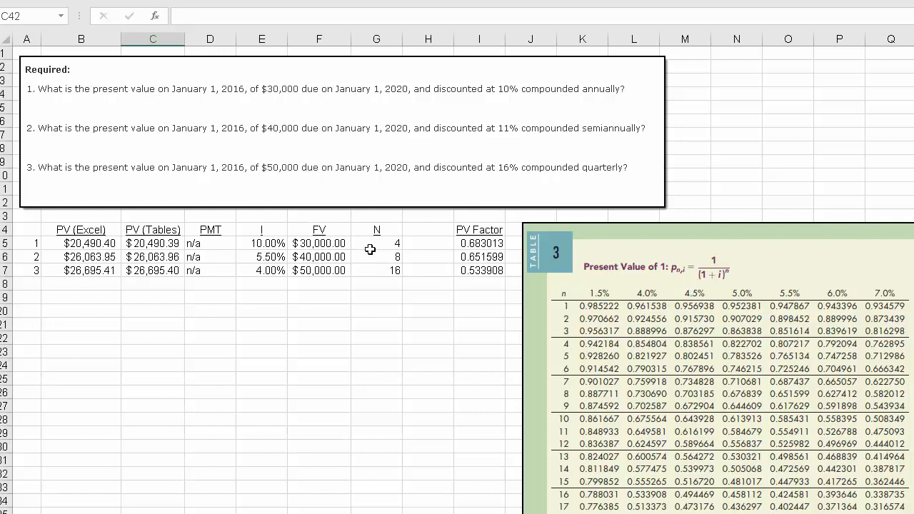
# Examine the cell references of the PV formula in B15, and leave it as it is
pyautogui.click(91, 242)
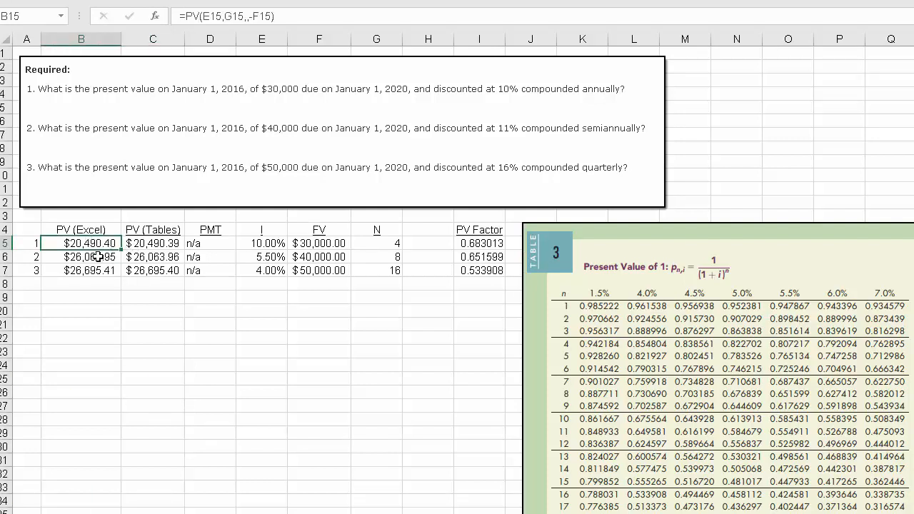
pyautogui.press('F2')
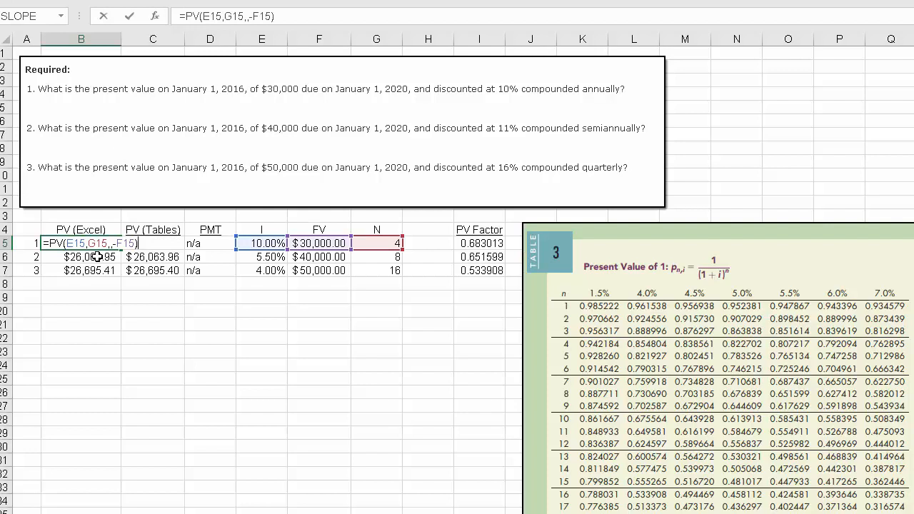
pyautogui.press('Return')
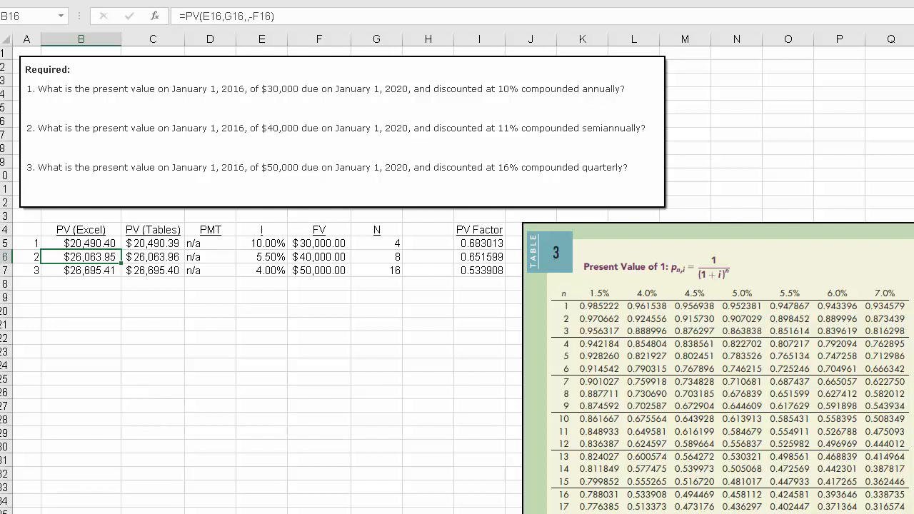
pyautogui.click(153, 513)
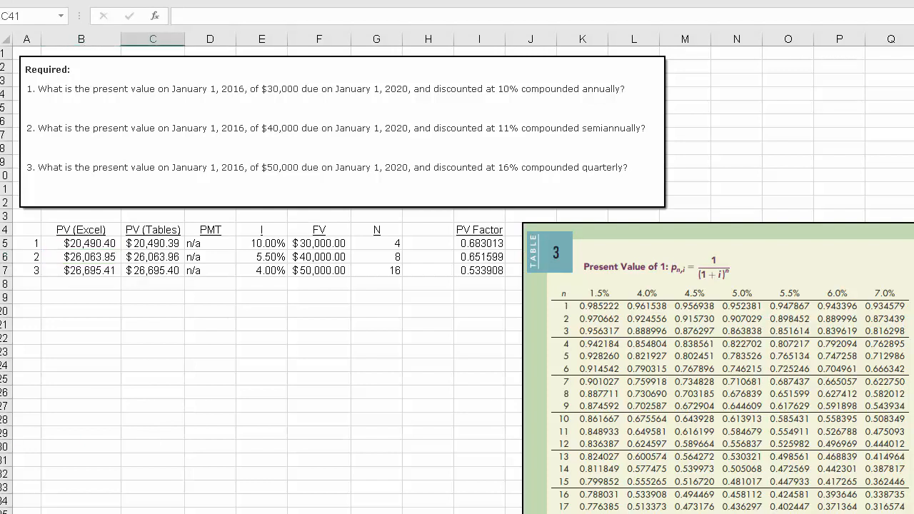